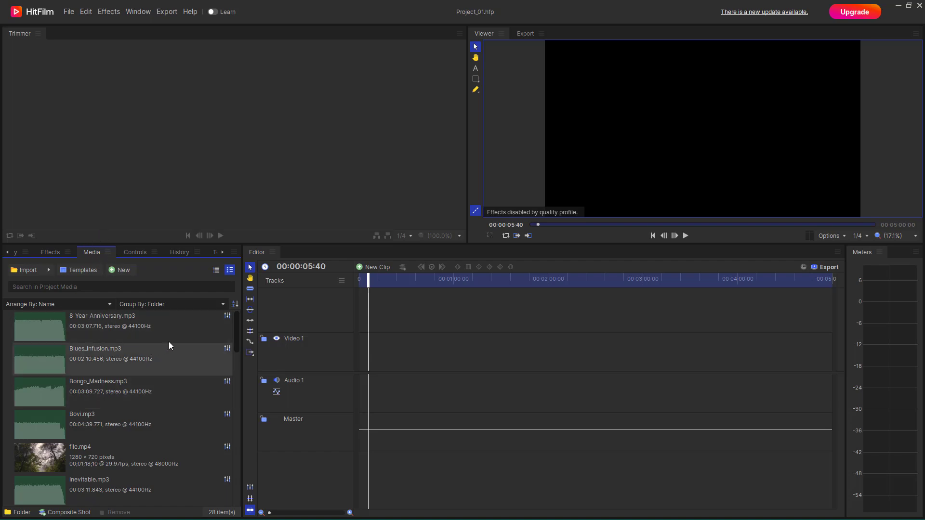
# Float the Media panel as a separate window, reposition it and enlarge it to browse the full list of project media.
pyautogui.moveTo(237, 324)
pyautogui.mouseDown()
pyautogui.moveTo(234, 466)
pyautogui.moveTo(249, 322)
pyautogui.mouseUp()
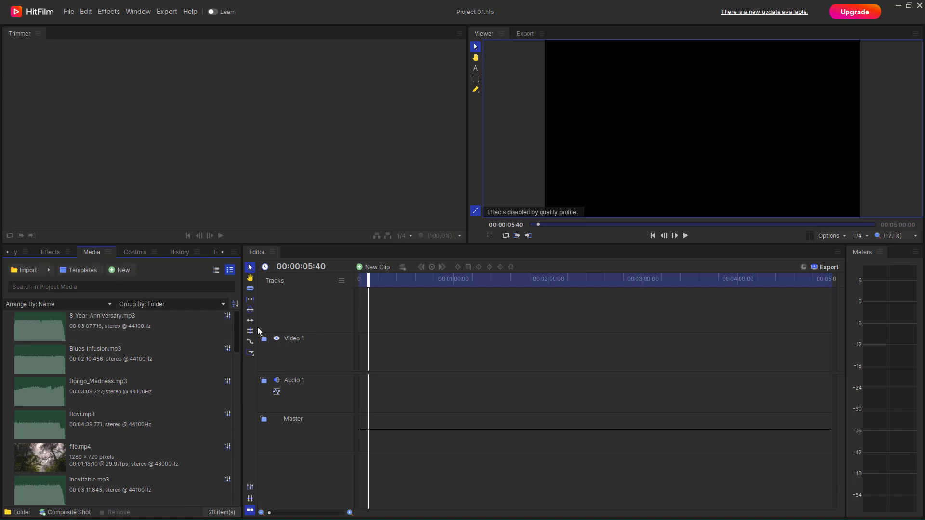
pyautogui.moveTo(236, 327); pyautogui.dragTo(242, 479)
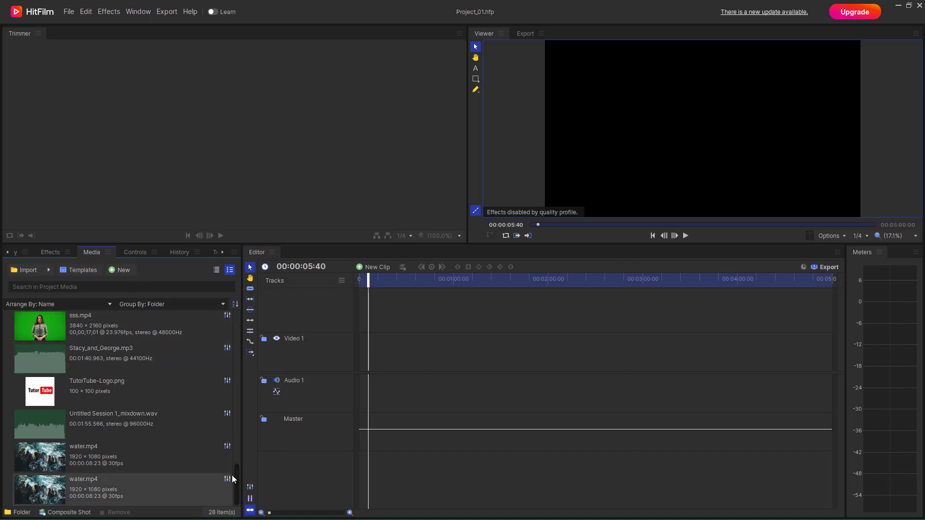
pyautogui.moveTo(236, 477)
pyautogui.mouseDown()
pyautogui.moveTo(230, 313)
pyautogui.moveTo(233, 481)
pyautogui.mouseUp()
pyautogui.click(110, 255)
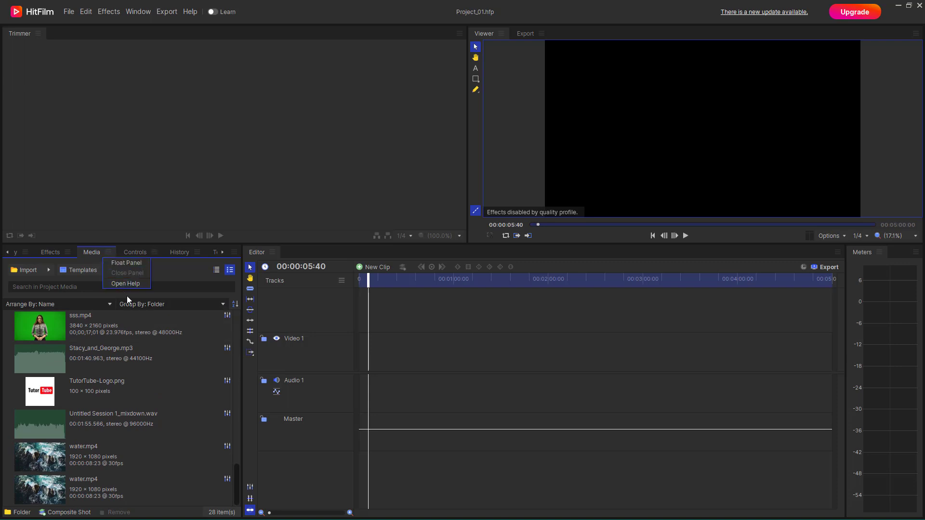
pyautogui.click(135, 263)
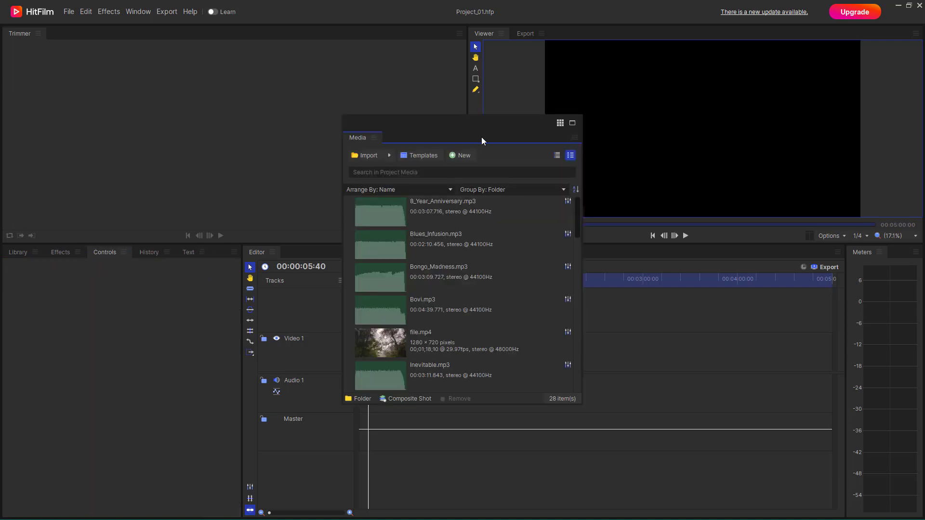
pyautogui.moveTo(480, 140); pyautogui.dragTo(302, 74)
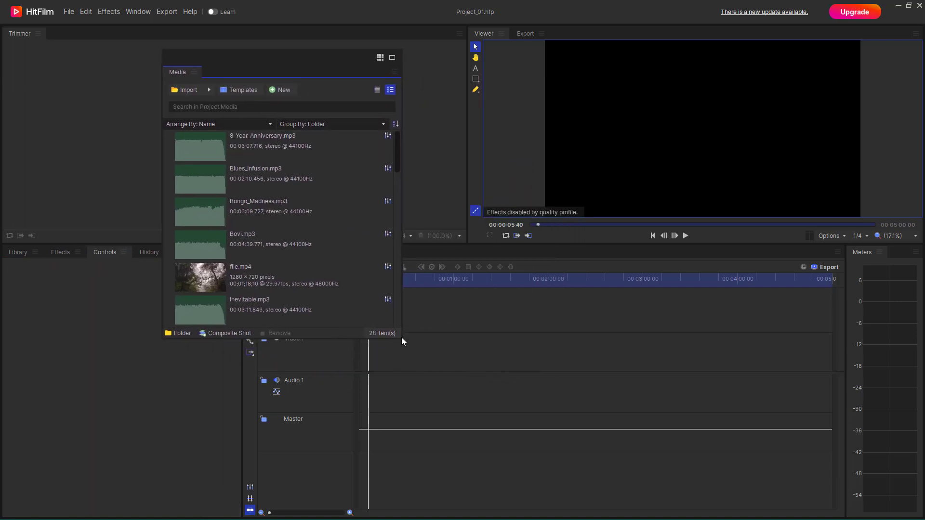
pyautogui.moveTo(403, 338); pyautogui.dragTo(633, 462)
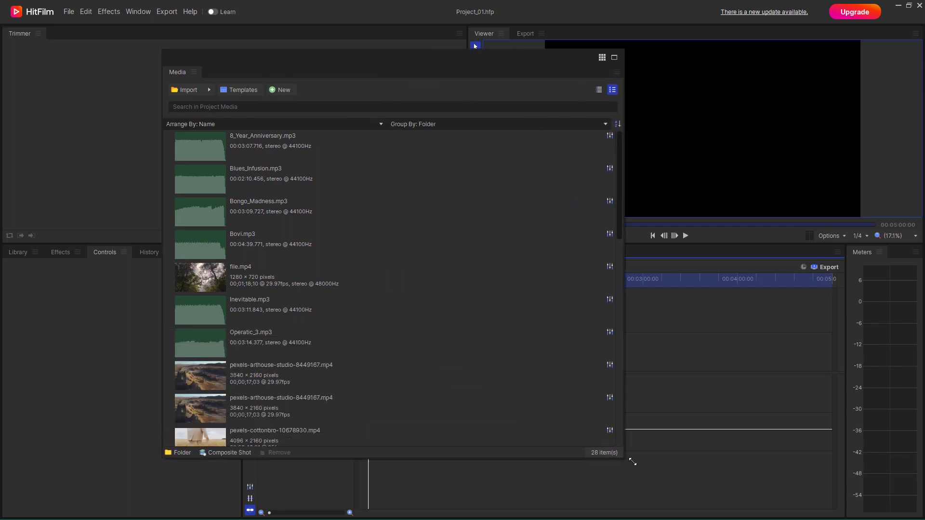
pyautogui.moveTo(635, 146); pyautogui.dragTo(635, 384)
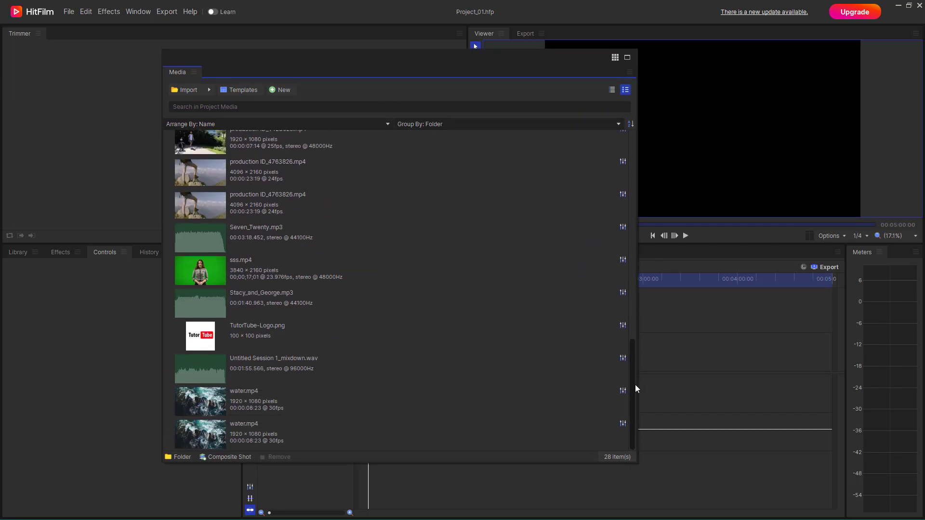
# Create a media folder named Nature and move Operatic_3.mp3 into it.
pyautogui.click(182, 458)
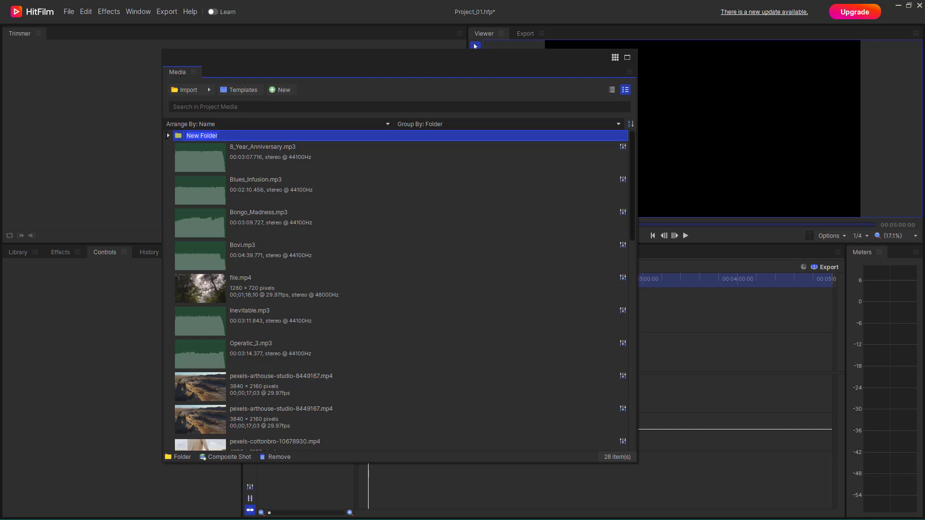
pyautogui.write('Nature')
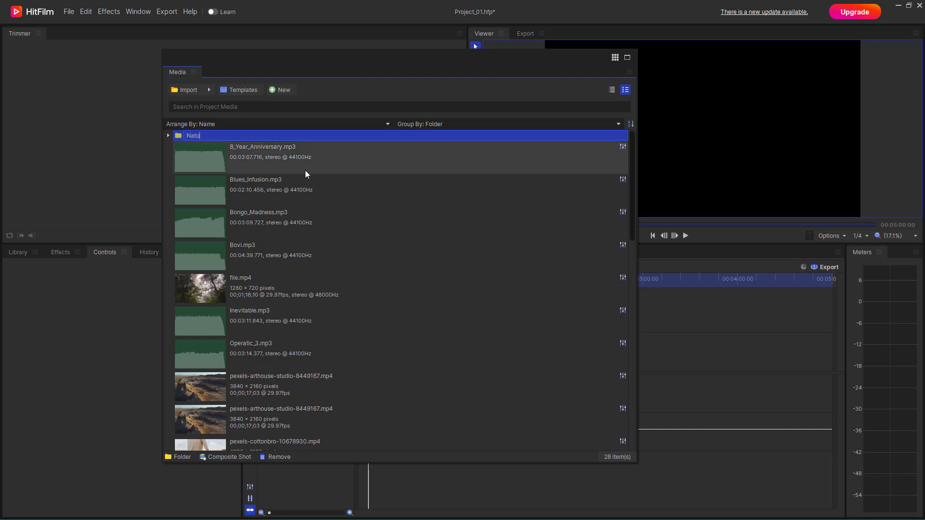
pyautogui.press('Return')
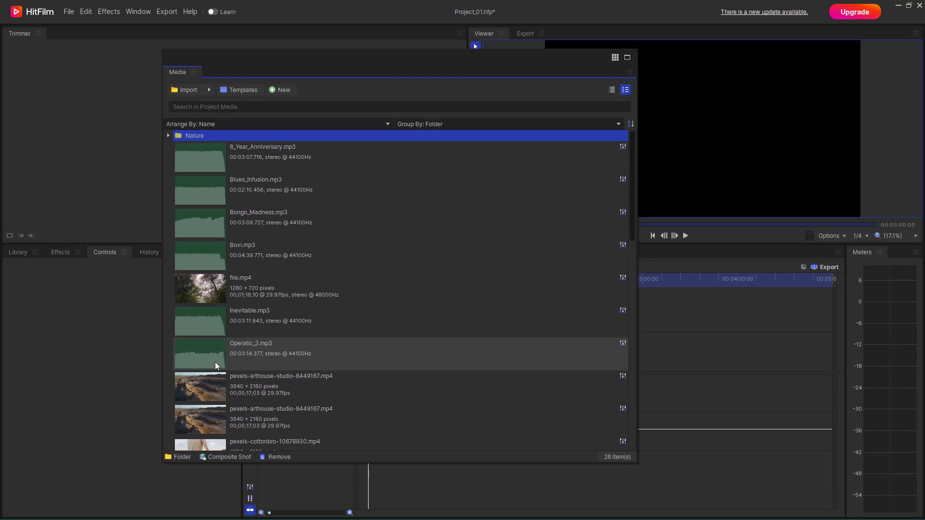
pyautogui.moveTo(215, 362); pyautogui.dragTo(204, 134)
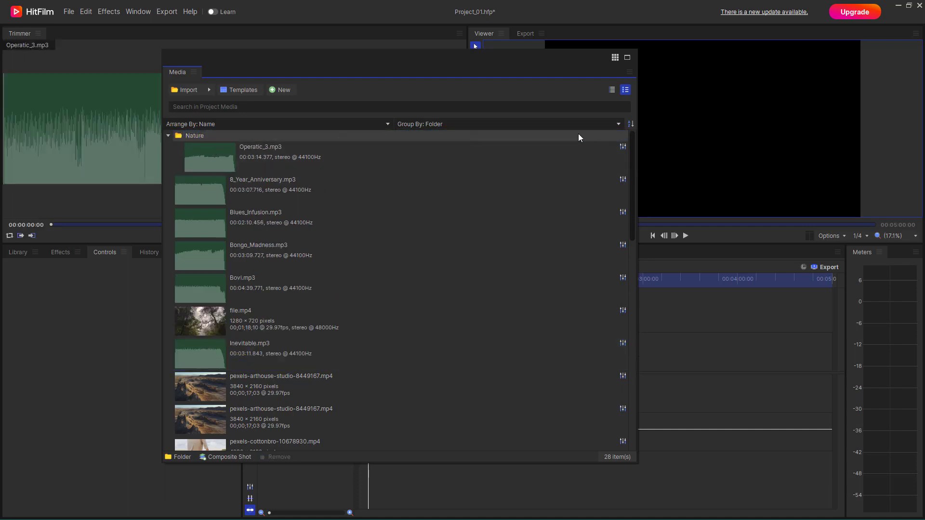
# Show the media as a compact list and move water.mp4, production ID_4423925.mp4, pexels clip 7040123 and Inevitable.mp3 into the Nature folder.
pyautogui.click(612, 90)
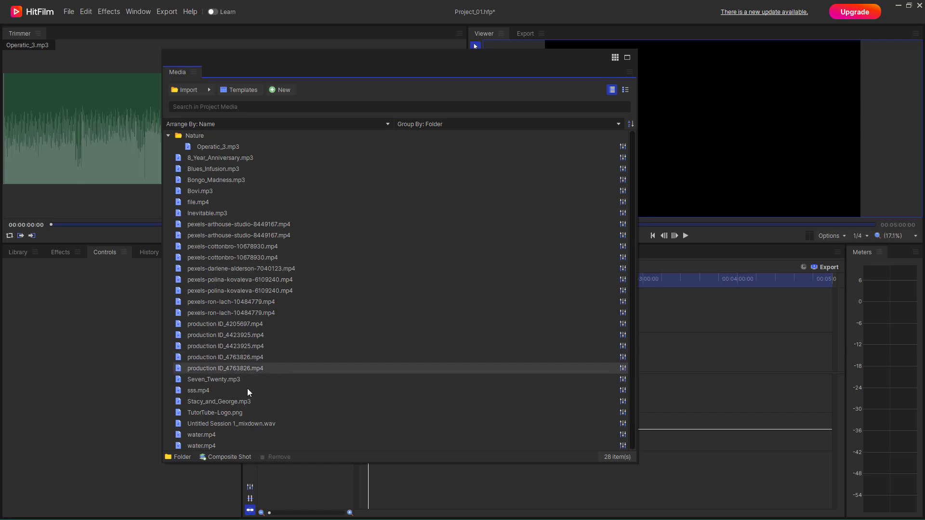
pyautogui.moveTo(203, 436); pyautogui.dragTo(194, 139)
pyautogui.moveTo(213, 346); pyautogui.dragTo(195, 136)
pyautogui.moveTo(212, 292); pyautogui.dragTo(198, 136)
pyautogui.moveTo(208, 246); pyautogui.dragTo(190, 135)
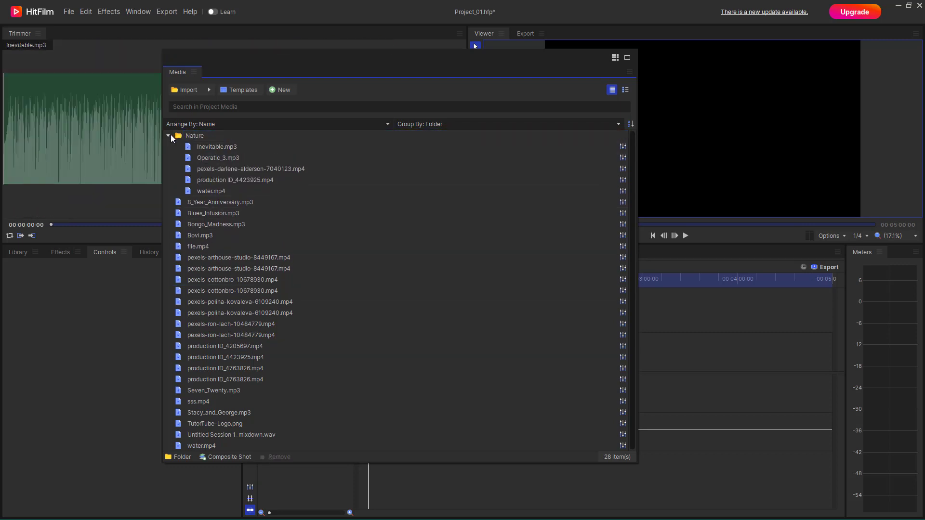
pyautogui.click(168, 136)
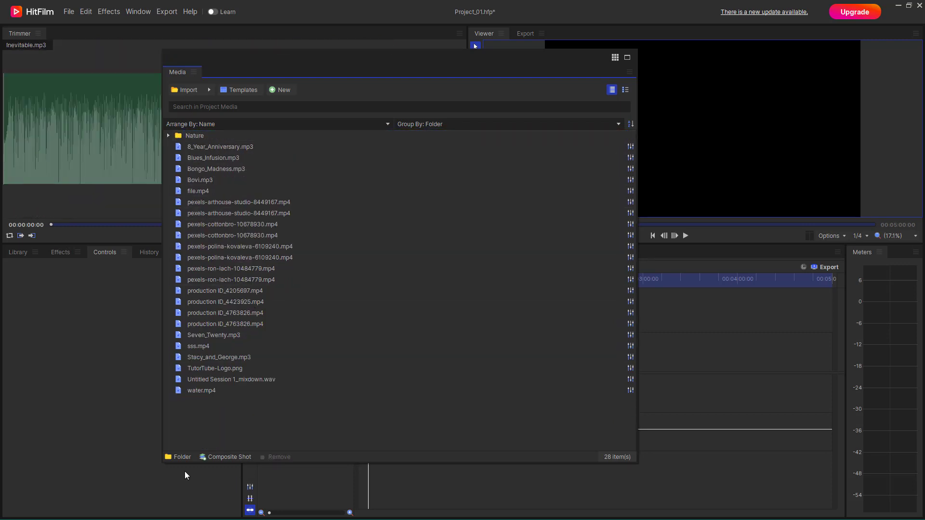
# Create a second folder holding Bongo_Madness.mp3, production ID_4205697.mp4 and one copy each of pexels clips 10678930, 6109240 and 10484779.
pyautogui.click(186, 458)
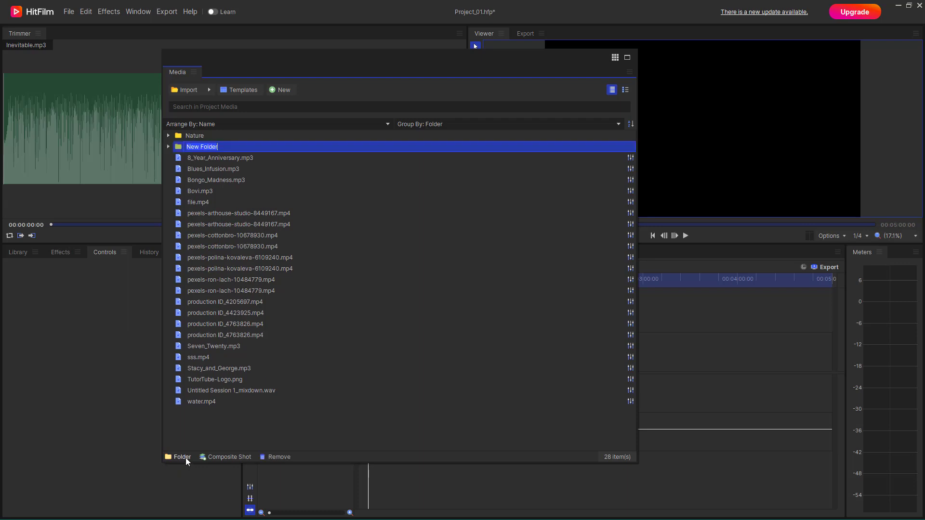
pyautogui.click(218, 200)
pyautogui.click(202, 180)
pyautogui.moveTo(201, 147); pyautogui.dragTo(200, 146)
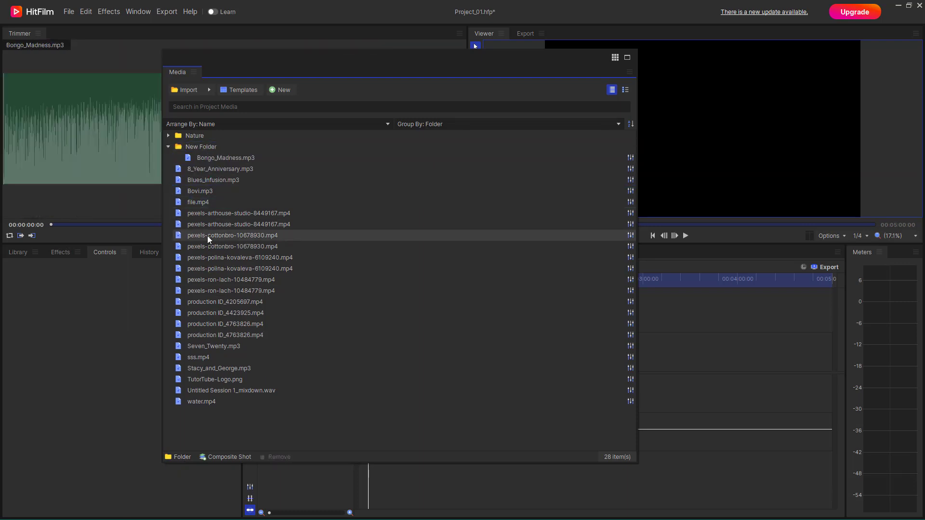
pyautogui.moveTo(207, 236); pyautogui.dragTo(196, 143)
pyautogui.moveTo(209, 268); pyautogui.dragTo(195, 147)
pyautogui.moveTo(192, 300); pyautogui.dragTo(196, 147)
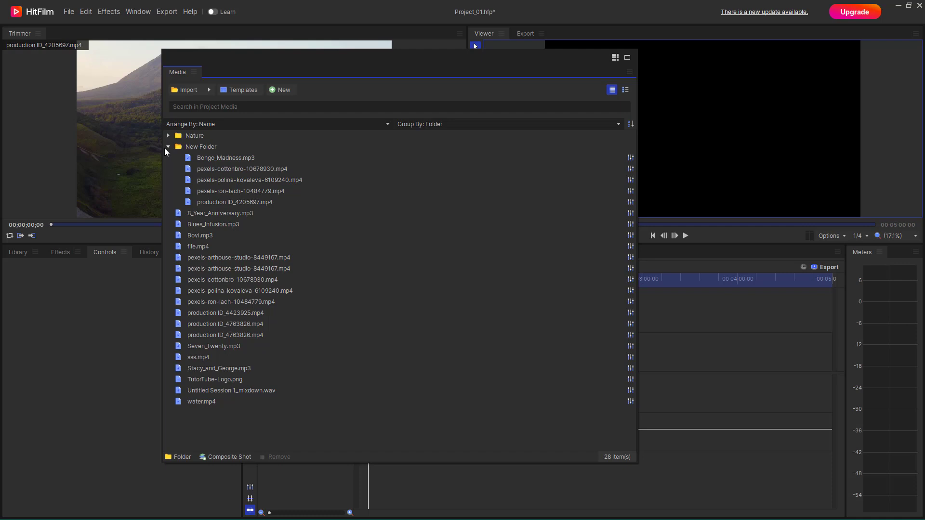
pyautogui.click(168, 147)
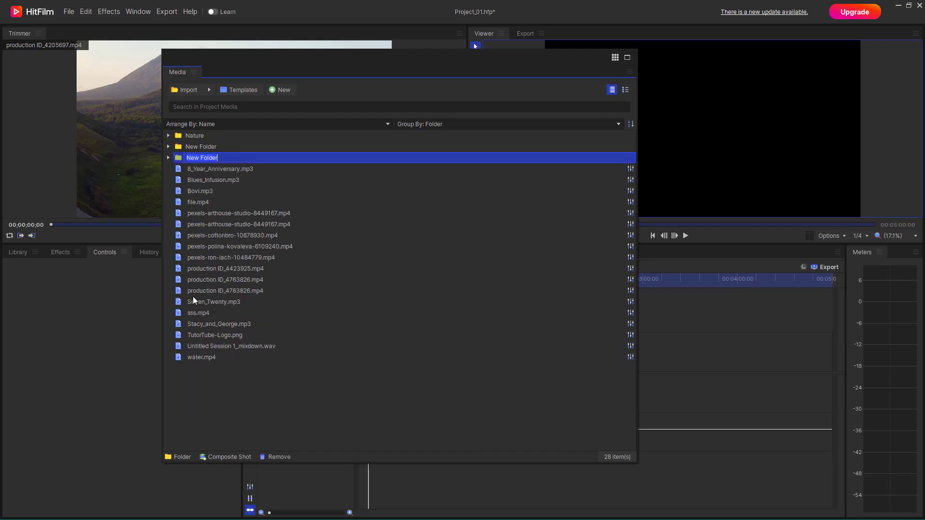
# Create a third folder holding both pexels 8449167 clips, the remaining 6109240 and 10484779 clips, and production ID_4423925.mp4.
pyautogui.moveTo(192, 224); pyautogui.dragTo(197, 160)
pyautogui.moveTo(210, 269); pyautogui.dragTo(176, 158)
pyautogui.click(166, 158)
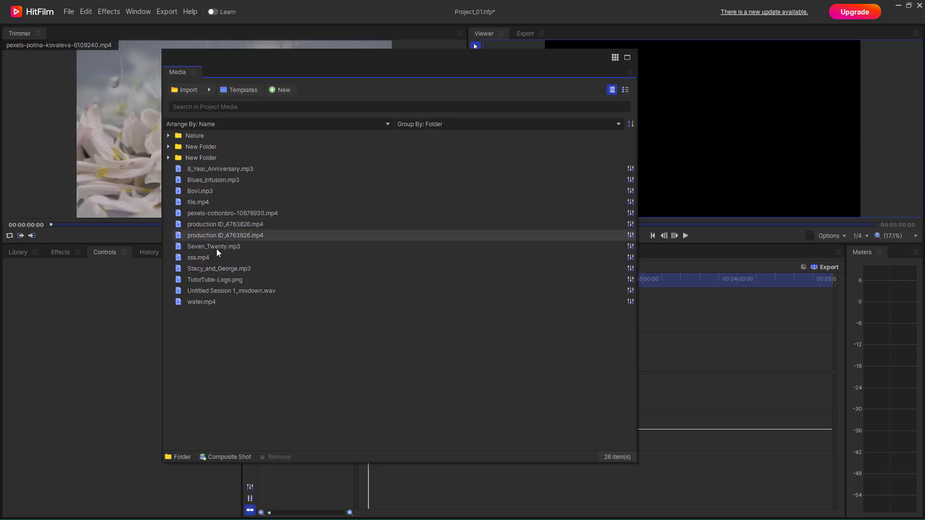
# Create a fourth folder holding Bovi.mp3, file.mp4, the remaining pexels clip 10678930, both production ID_4763826.mp4 clips and sss.mp4.
pyautogui.click(176, 460)
pyautogui.moveTo(198, 268); pyautogui.dragTo(203, 170)
pyautogui.moveTo(194, 211); pyautogui.dragTo(195, 169)
pyautogui.moveTo(199, 235); pyautogui.dragTo(198, 169)
pyautogui.moveTo(202, 235); pyautogui.dragTo(209, 169)
pyautogui.moveTo(204, 257); pyautogui.dragTo(210, 170)
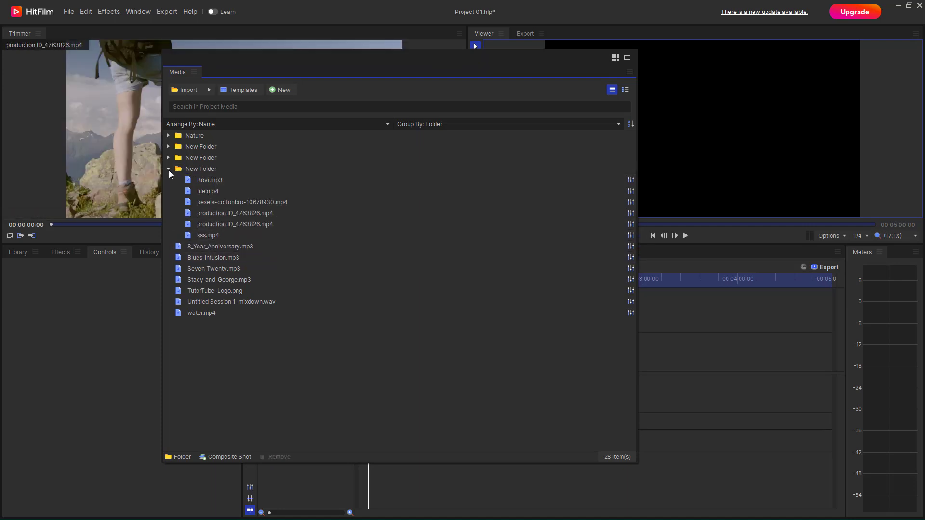
pyautogui.click(169, 169)
# Review the contents of the second and third folders, leaving both collapsed.
pyautogui.click(169, 159)
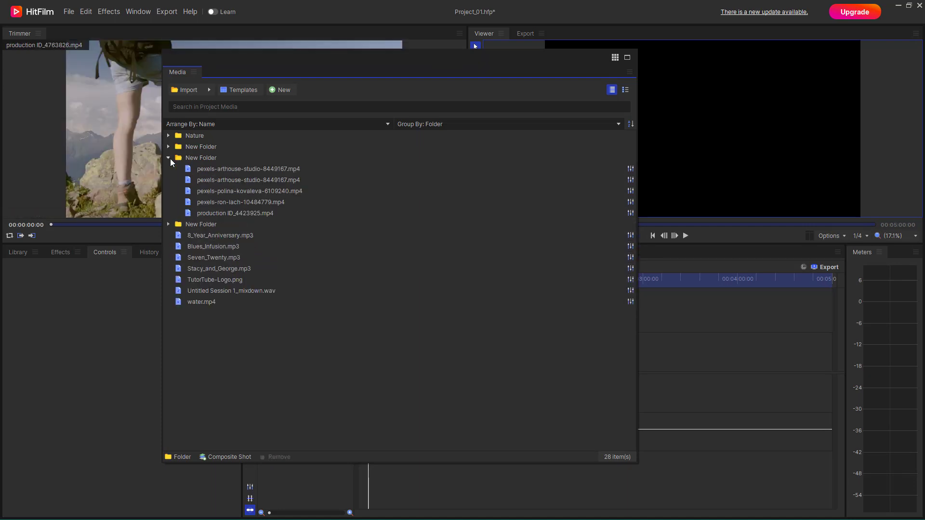
pyautogui.click(170, 158)
pyautogui.click(168, 158)
pyautogui.doubleClick(172, 149)
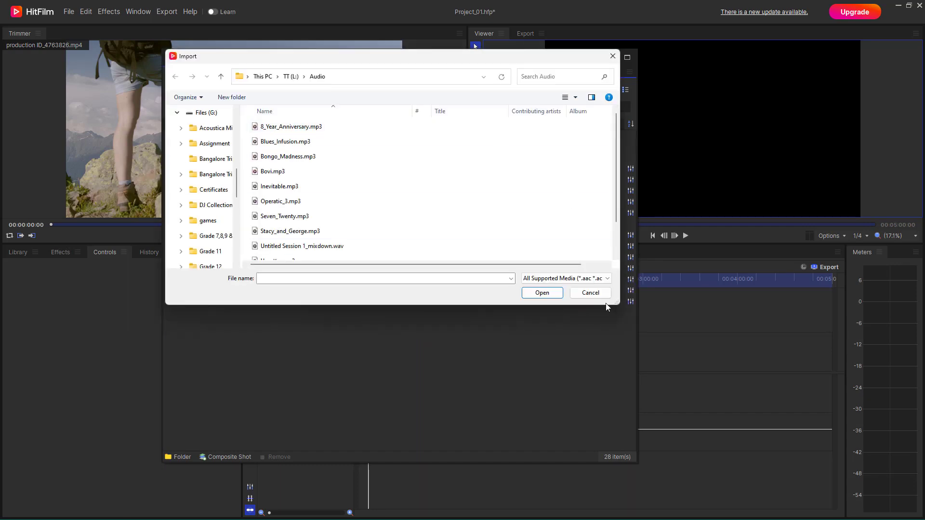
pyautogui.click(592, 293)
pyautogui.click(170, 149)
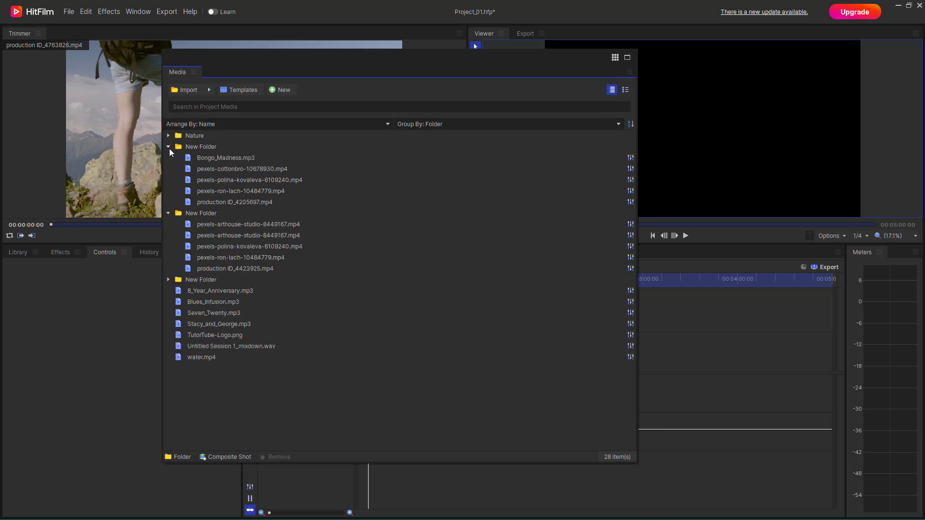
pyautogui.click(169, 148)
pyautogui.click(169, 157)
# Rename the first unnamed folder, the one containing Bongo_Madness.mp3, as Sky.
pyautogui.click(205, 147)
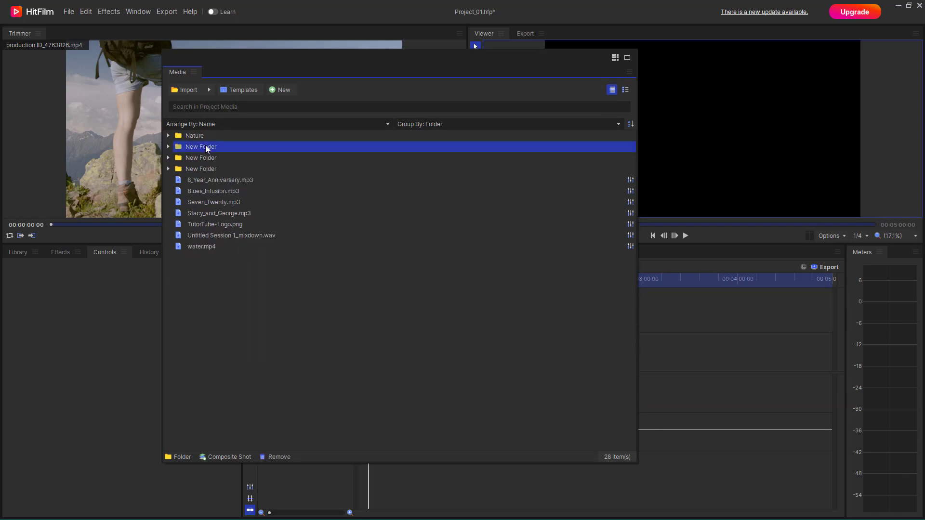
pyautogui.rightClick(205, 150)
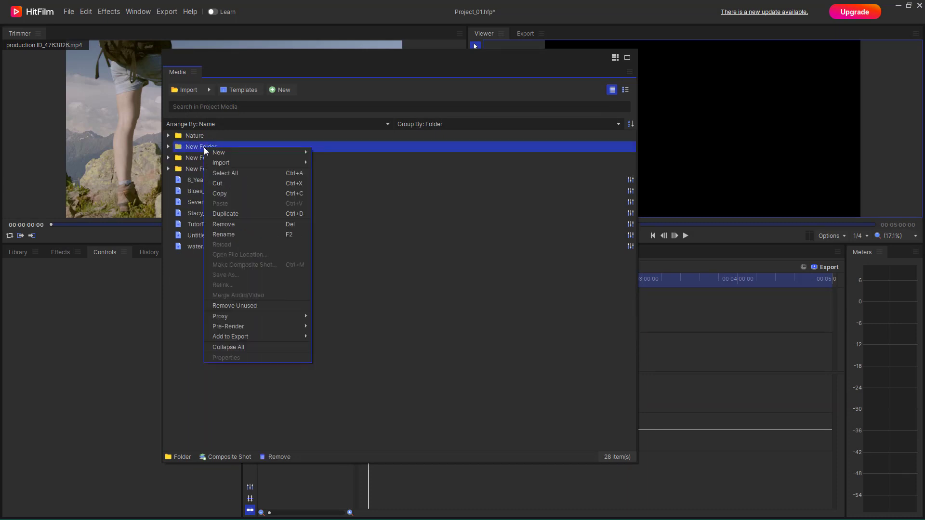
pyautogui.click(270, 236)
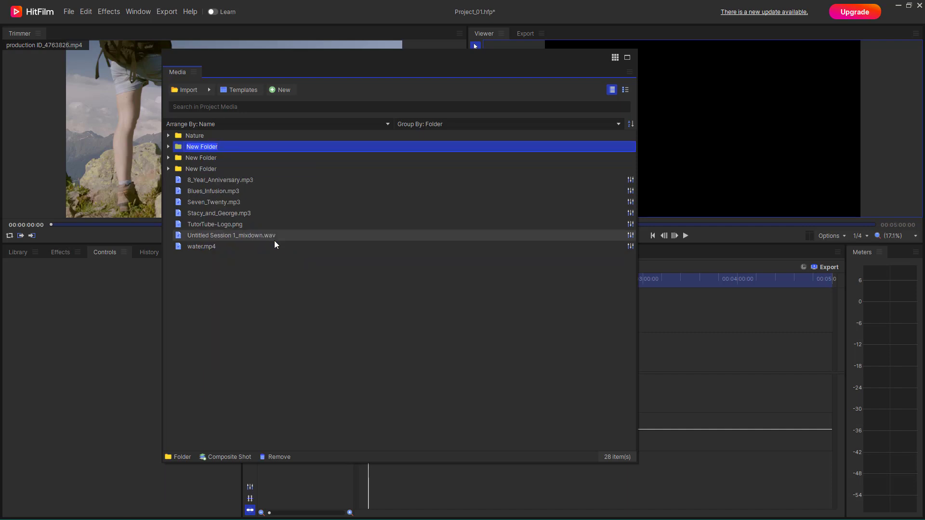
pyautogui.write('Sky')
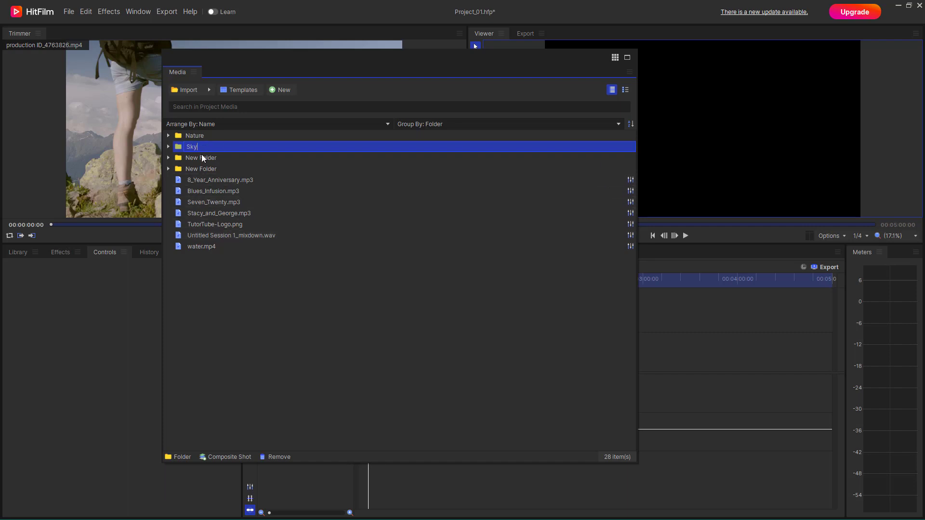
# Rename the lower of the two remaining unnamed folders as Backup.
pyautogui.rightClick(201, 160)
pyautogui.click(254, 247)
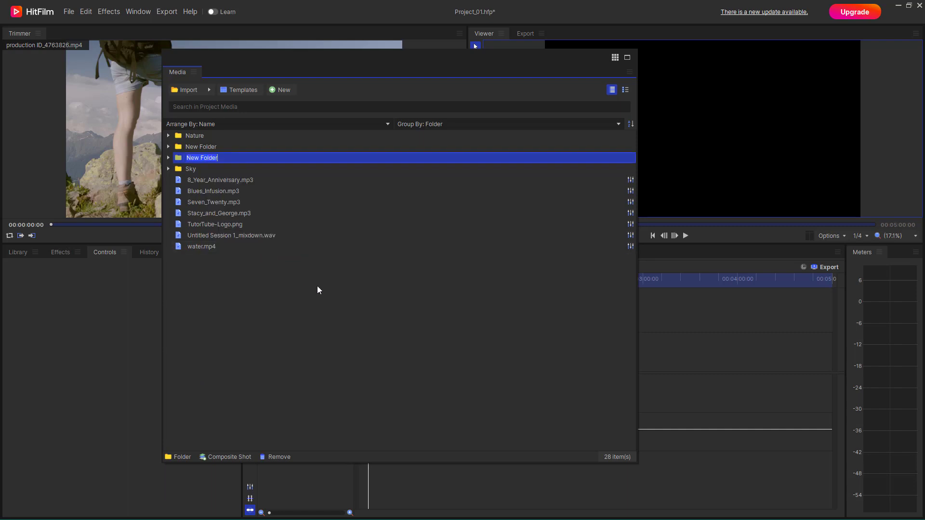
pyautogui.write('Backup')
pyautogui.press('Return')
# Rename the last unnamed folder as BRoll.
pyautogui.rightClick(202, 147)
pyautogui.click(192, 158)
pyautogui.rightClick(201, 157)
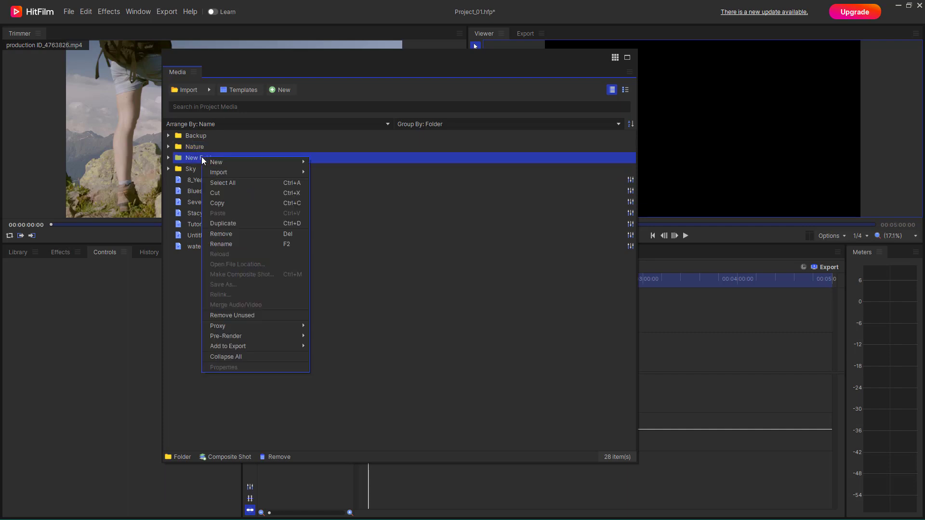
pyautogui.click(238, 244)
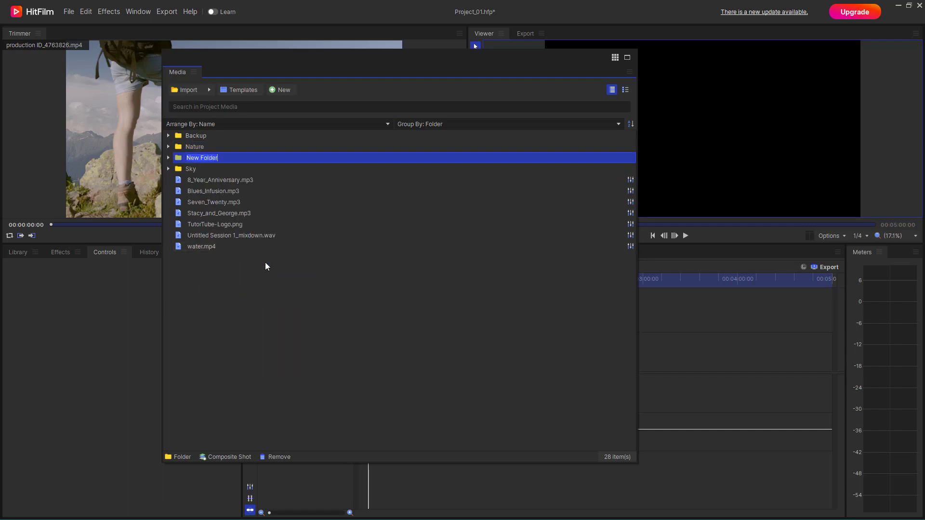
pyautogui.write('BRoo')
pyautogui.press('BackSpace')
pyautogui.press('BackSpace')
pyautogui.write('oll')
pyautogui.click(265, 262)
# Switch the media list back to the thumbnail view and check the clips inside the BRoll folder.
pyautogui.click(624, 90)
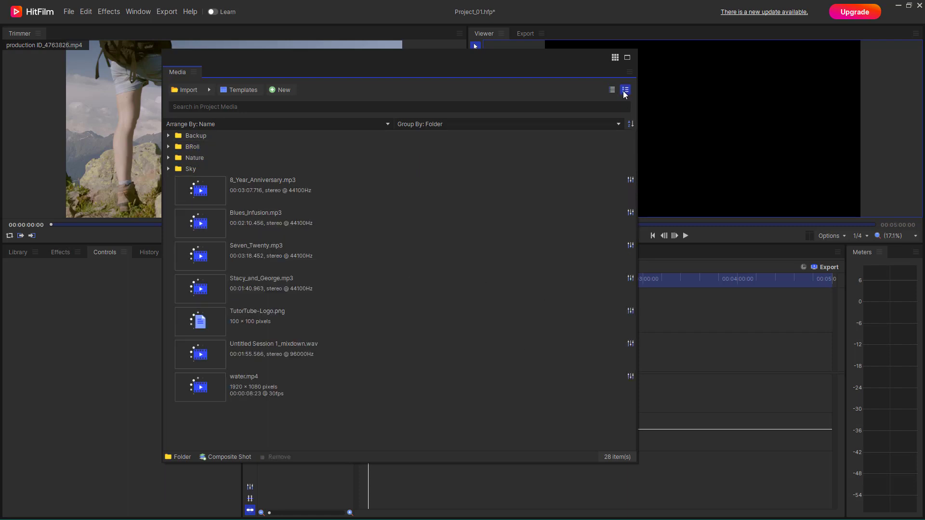
pyautogui.click(169, 146)
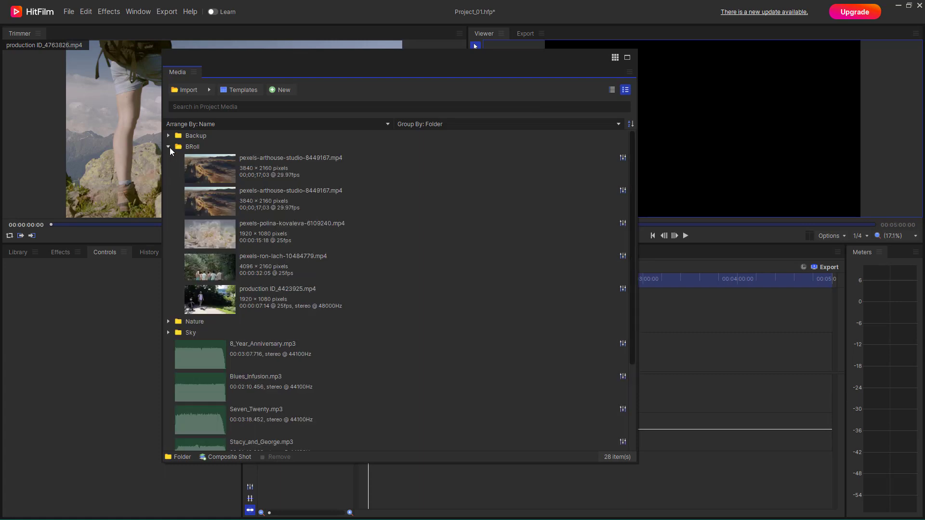
pyautogui.click(168, 147)
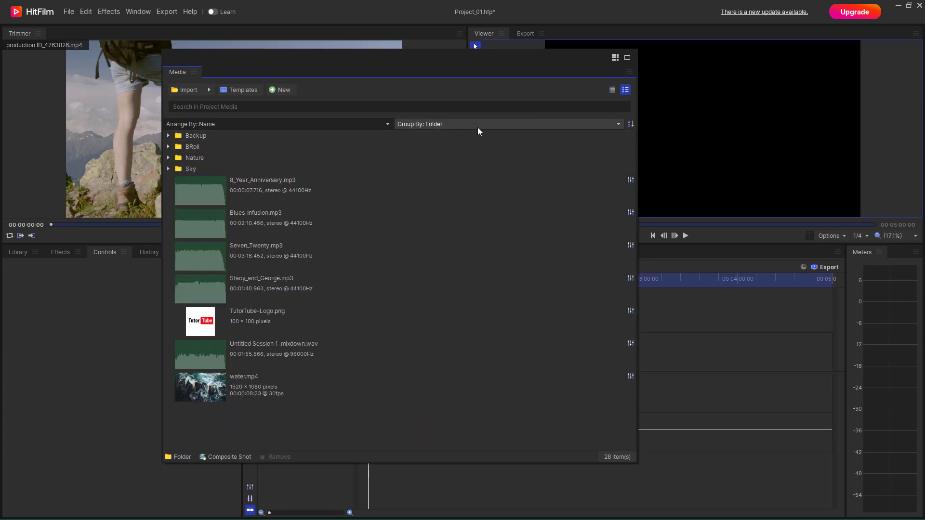
# Arrange the project media by Type and expand the BRoll folder.
pyautogui.click(228, 126)
pyautogui.click(206, 149)
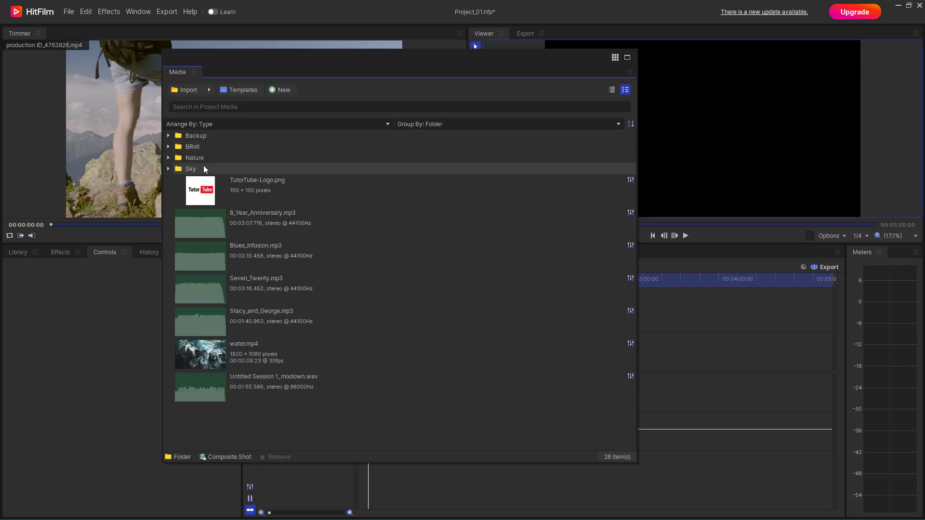
pyautogui.click(169, 147)
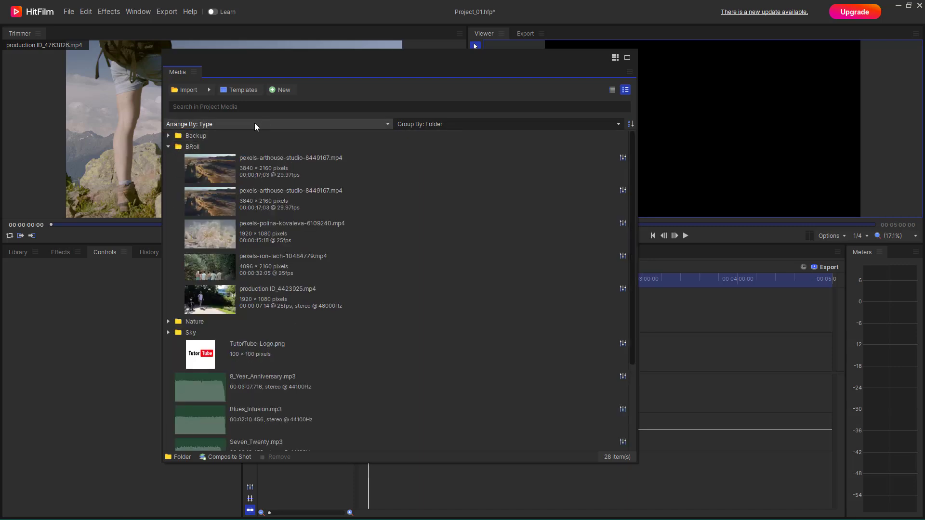
# Expand the Backup folder and compare its clips arranged by Name, then by Type again.
pyautogui.click(168, 137)
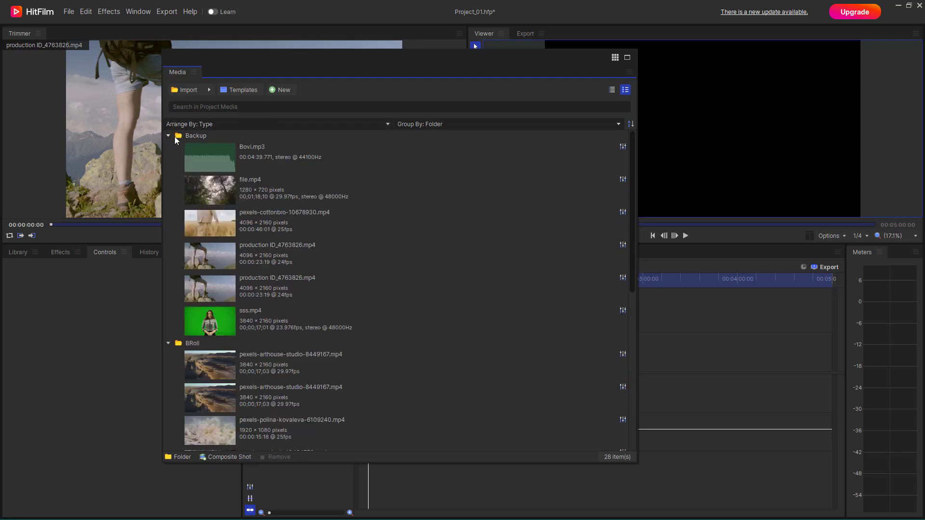
pyautogui.click(233, 124)
pyautogui.click(224, 136)
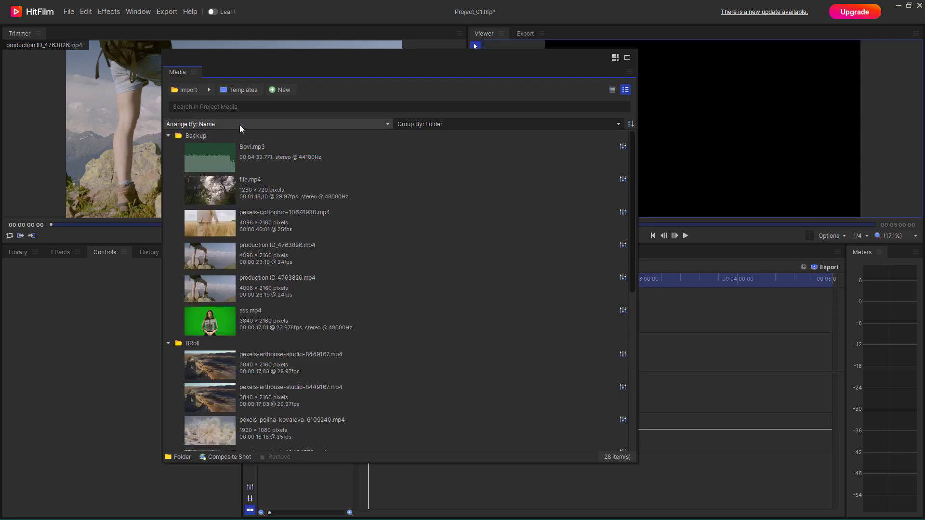
pyautogui.click(240, 124)
pyautogui.click(236, 147)
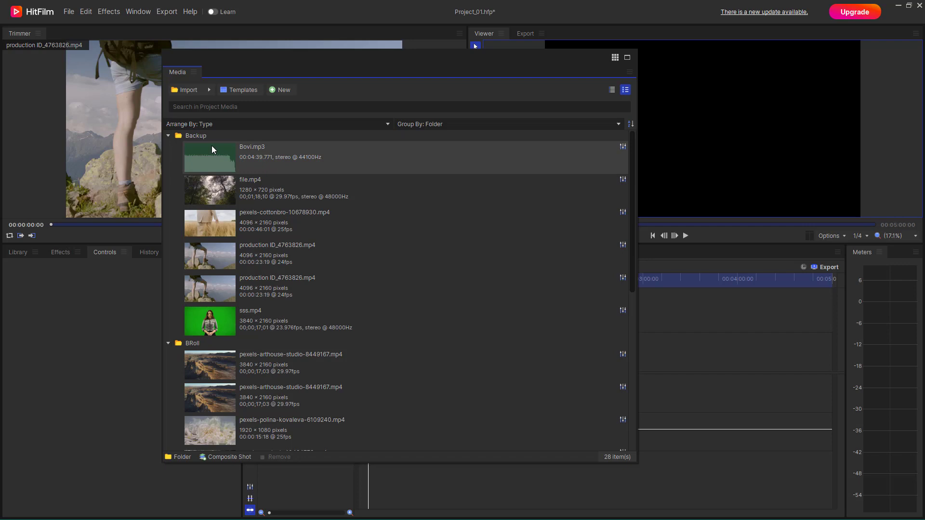
# Group the project media by Media and look through the Audio & Video group, collapsing it when done.
pyautogui.click(509, 123)
pyautogui.click(488, 137)
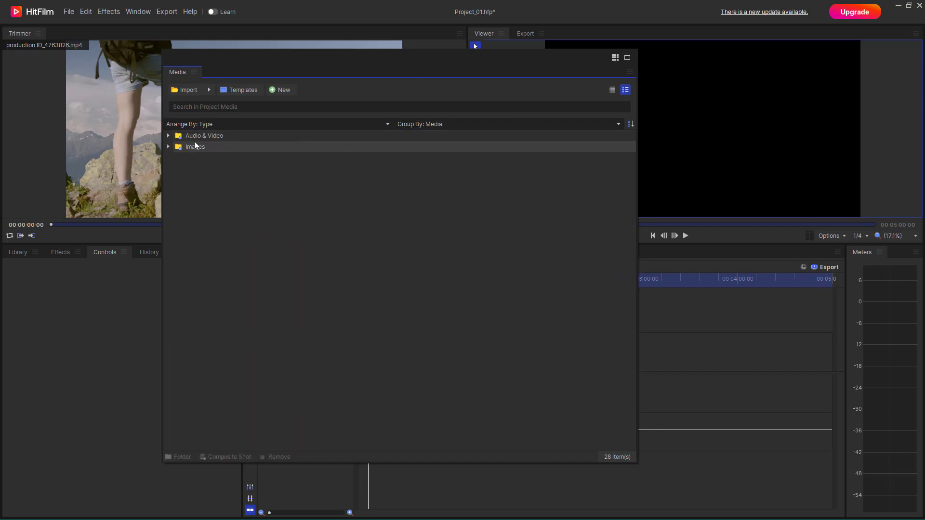
pyautogui.click(169, 136)
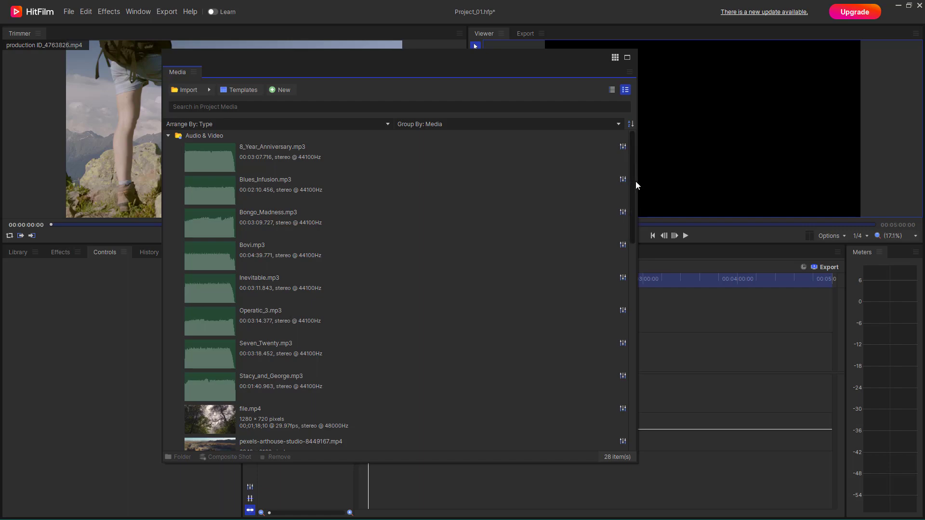
pyautogui.moveTo(636, 181); pyautogui.dragTo(621, 169)
pyautogui.click(168, 136)
# Group the project media by Folder again and collapse the Backup and BRoll folders.
pyautogui.click(434, 126)
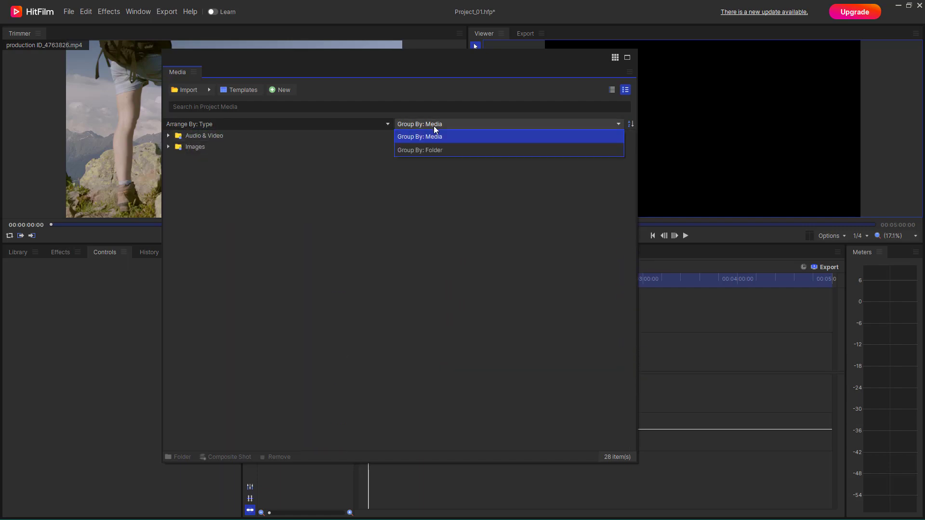
pyautogui.click(428, 150)
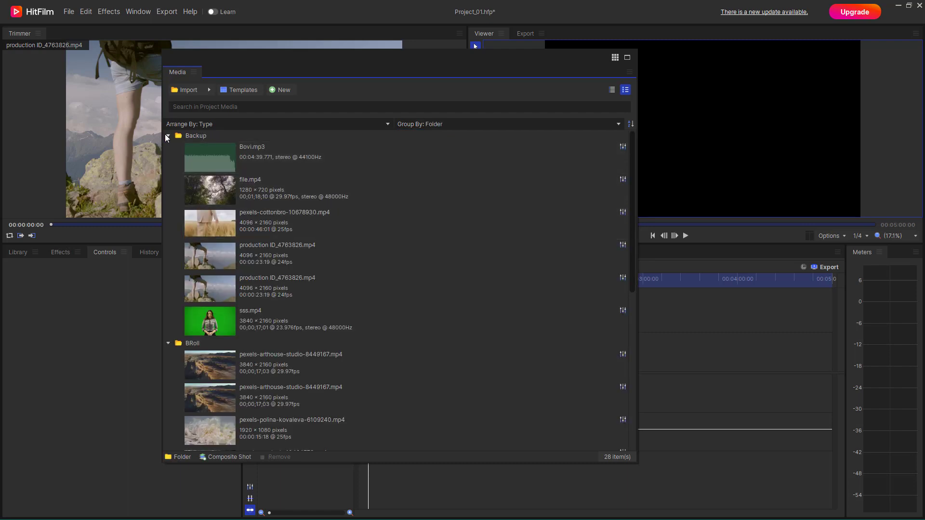
pyautogui.click(168, 135)
pyautogui.click(169, 147)
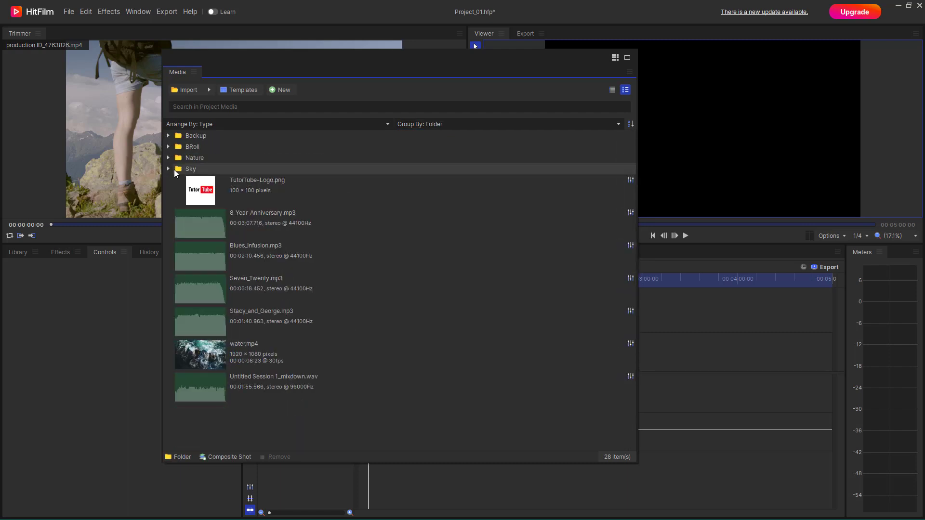
# Check the clips inside the Sky folder, leaving the folder collapsed.
pyautogui.click(169, 169)
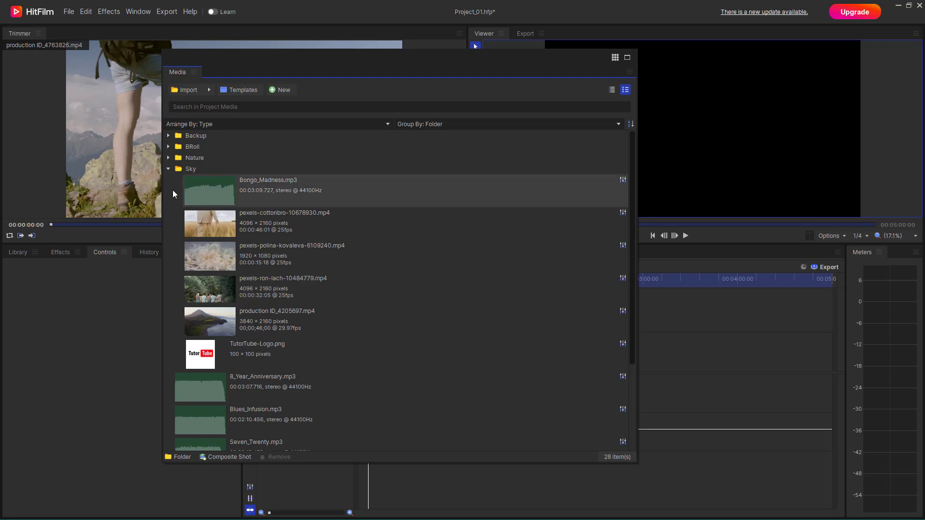
pyautogui.click(168, 168)
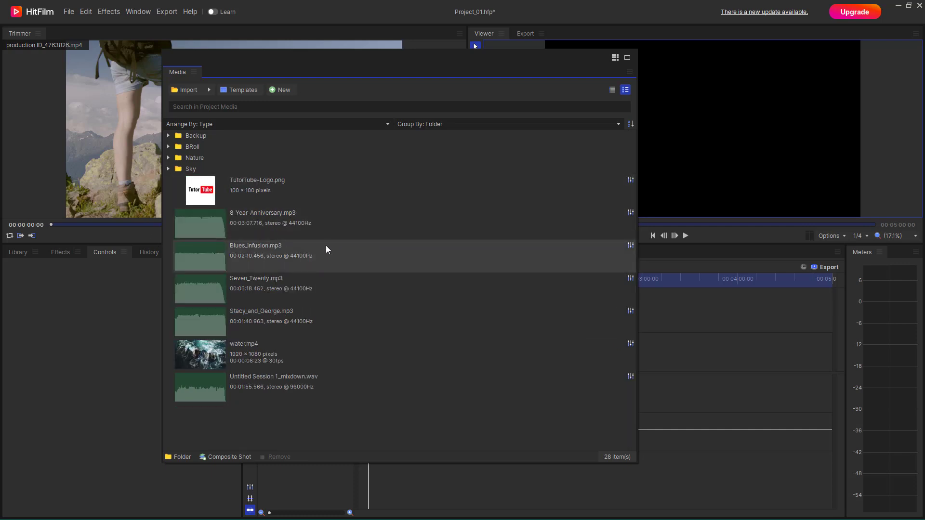
pyautogui.click(169, 169)
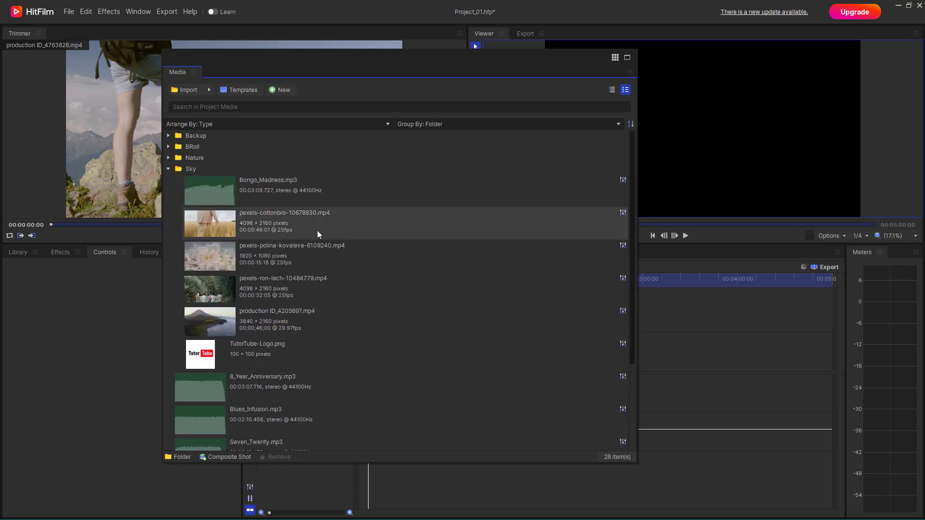
pyautogui.click(168, 168)
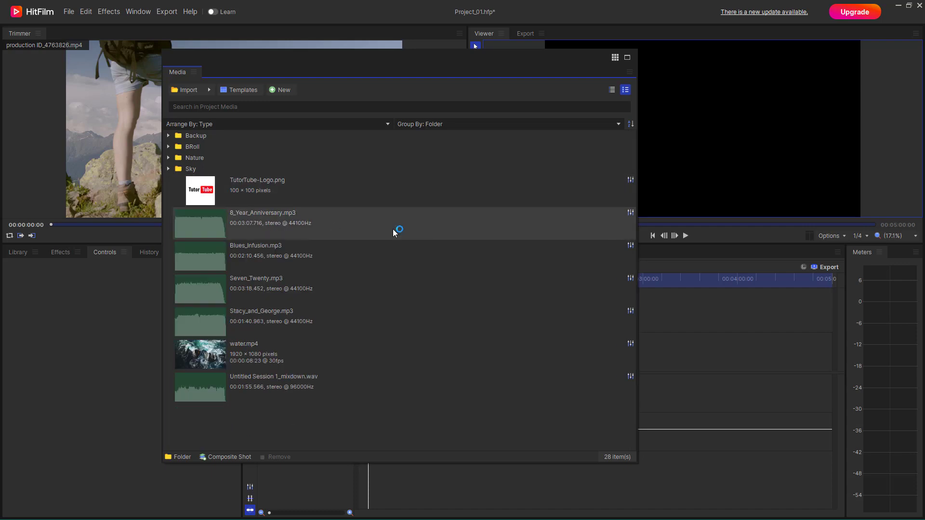